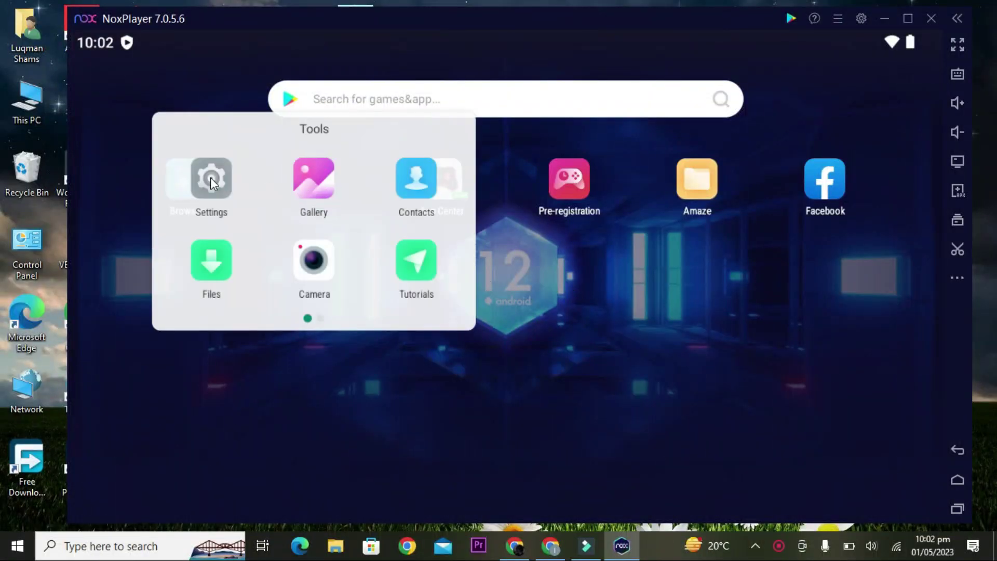
Step: Open Settings > About phone and scroll to show Model SM-G988N and Android version 12
{"action": "left_click", "coordinate": [210, 178]}
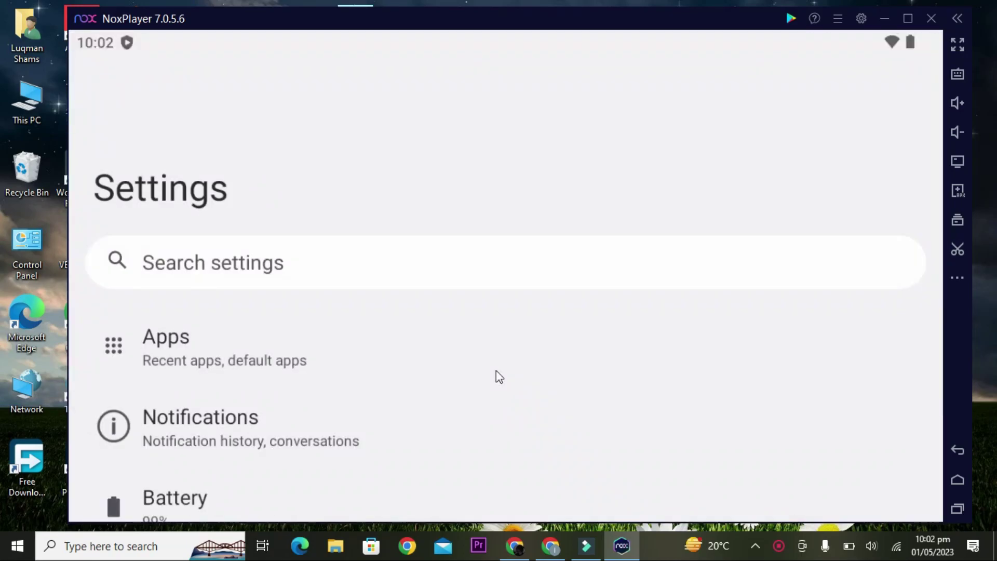
{"action": "scroll", "coordinate": [502, 403], "scroll_direction": "down", "scroll_amount": 15}
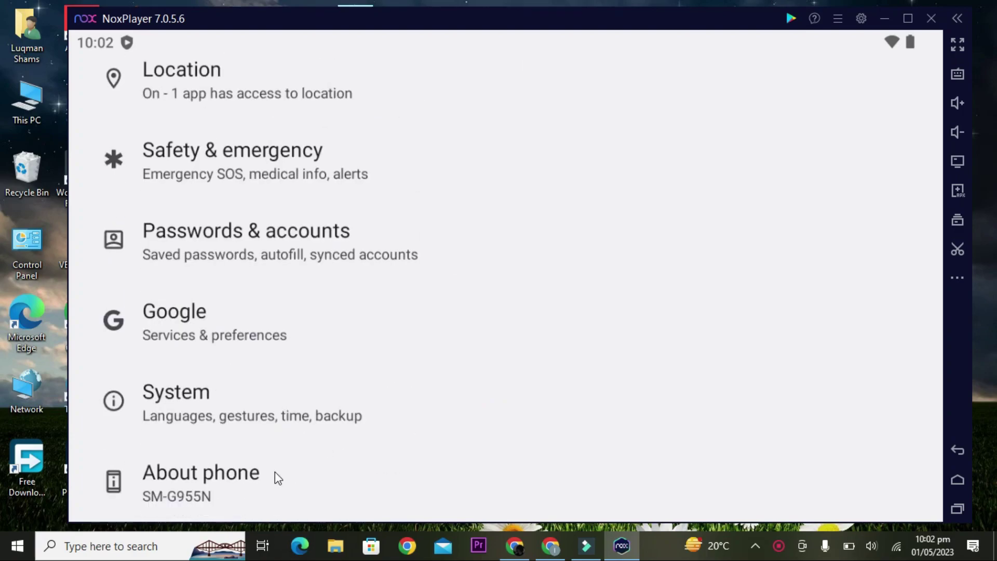
{"action": "left_click", "coordinate": [223, 475]}
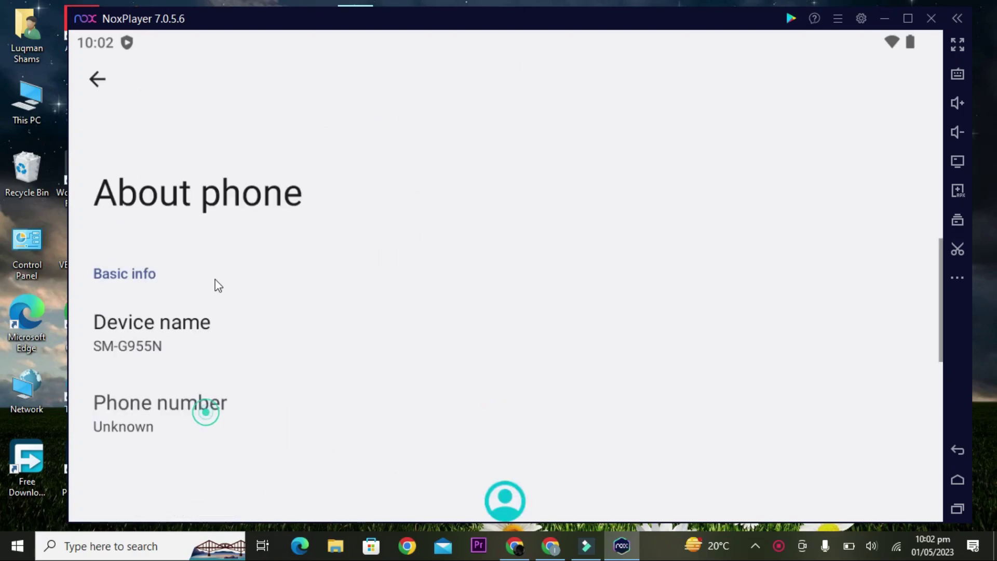
{"action": "left_click_drag", "start_coordinate": [218, 285], "coordinate": [216, 201]}
{"action": "left_click_drag", "start_coordinate": [252, 405], "coordinate": [267, 176]}
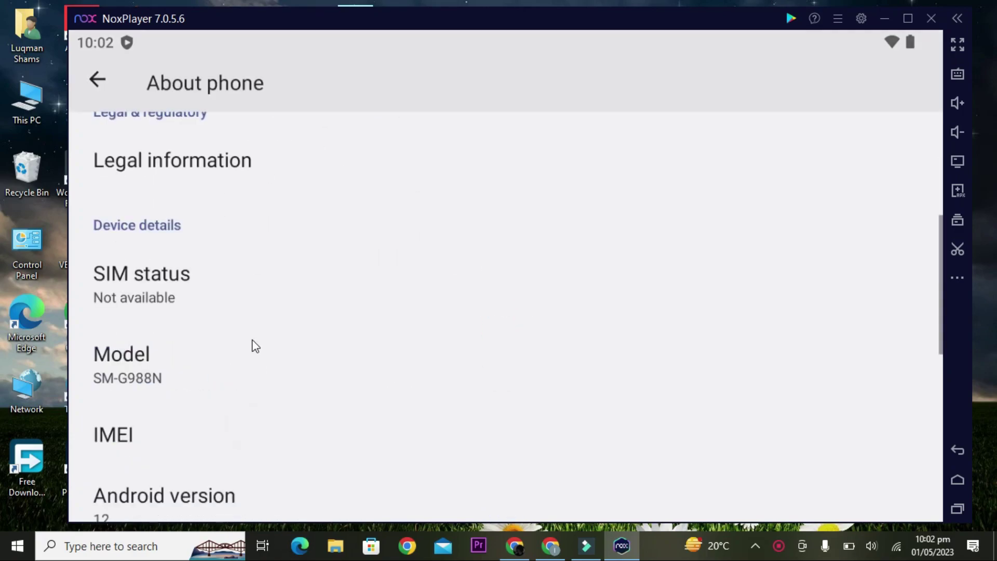
{"action": "left_click_drag", "start_coordinate": [157, 472], "coordinate": [167, 372]}
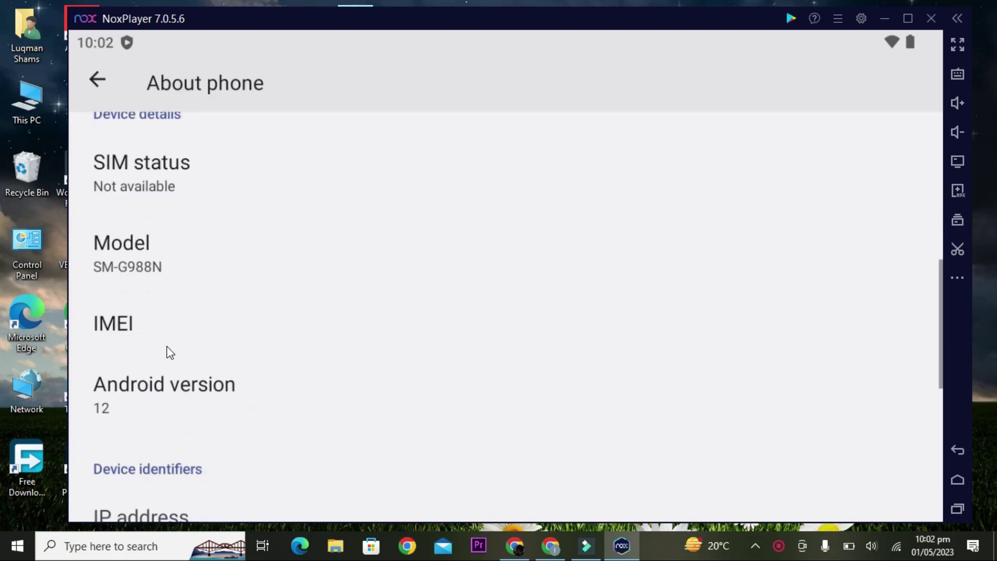
Step: Go home and launch the Play Store from the Tools folder's second page, browsing For you
{"action": "left_click", "coordinate": [951, 489]}
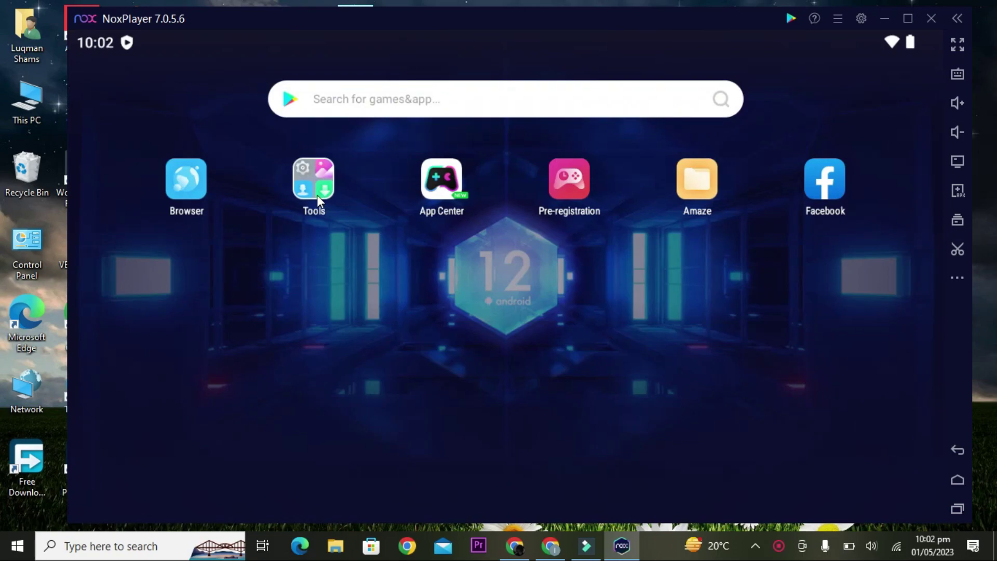
{"action": "left_click", "coordinate": [316, 195]}
{"action": "left_click_drag", "start_coordinate": [392, 224], "coordinate": [300, 187]}
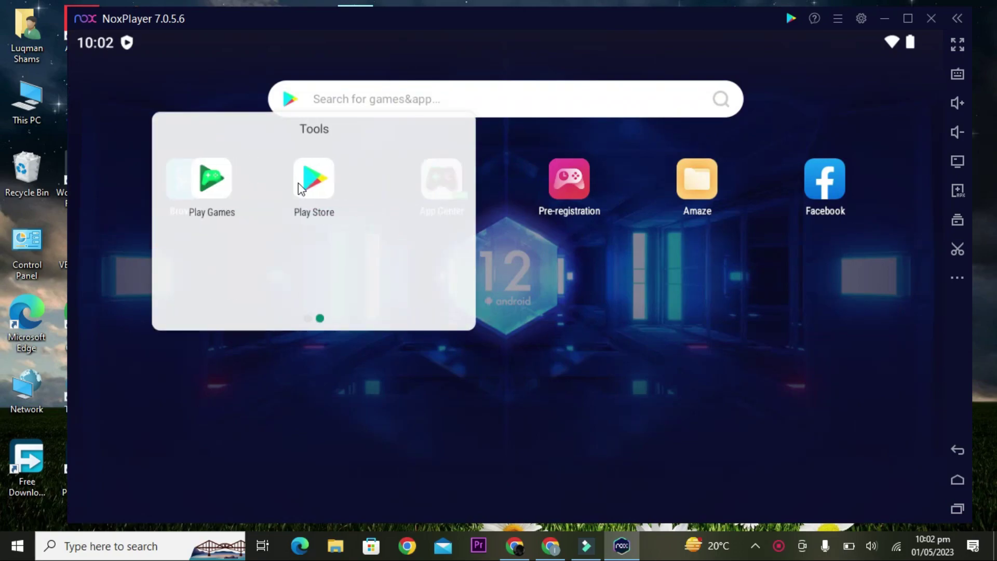
{"action": "left_click", "coordinate": [301, 187]}
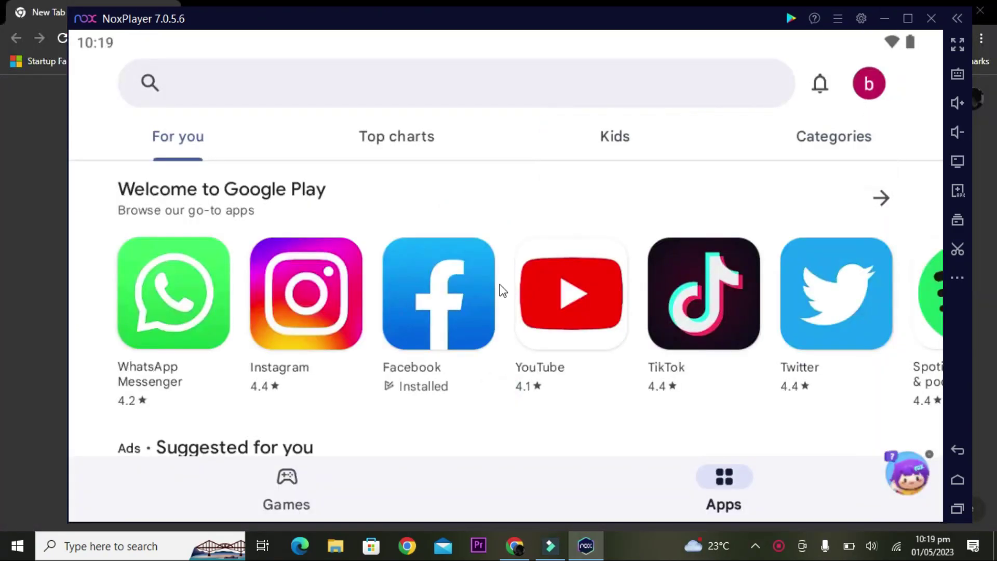
{"action": "scroll", "coordinate": [501, 270], "scroll_direction": "down", "scroll_amount": 3}
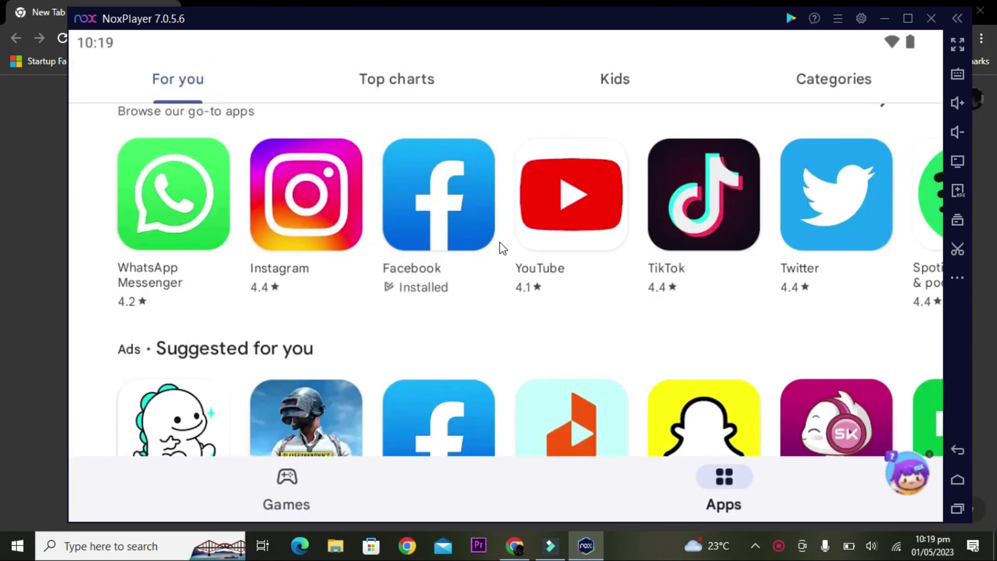
{"action": "left_click_drag", "start_coordinate": [496, 332], "coordinate": [490, 202]}
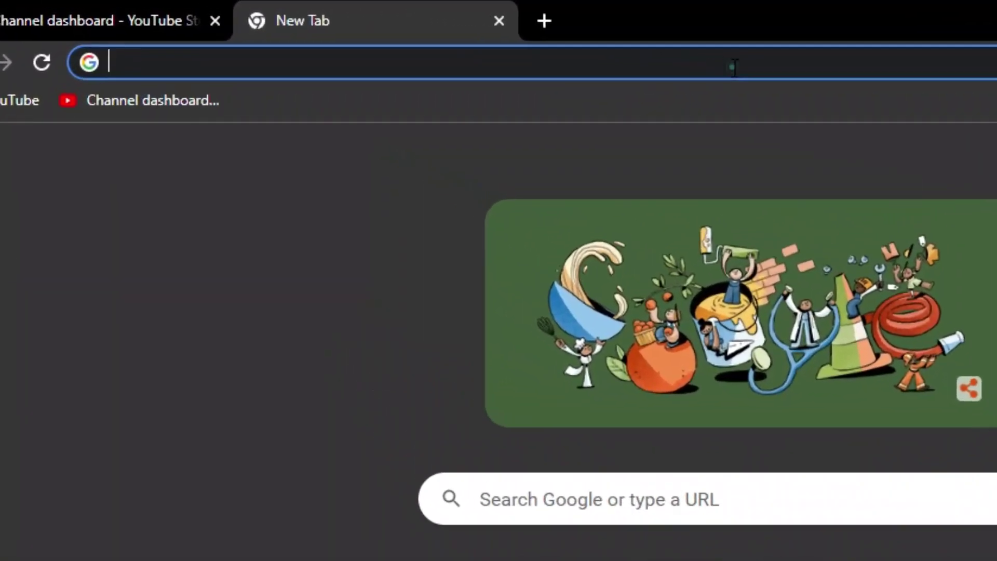
Step: Load bignox.com in Chrome and download the NoxPlayer Android 12 installer
{"action": "type", "text": "bigno"}
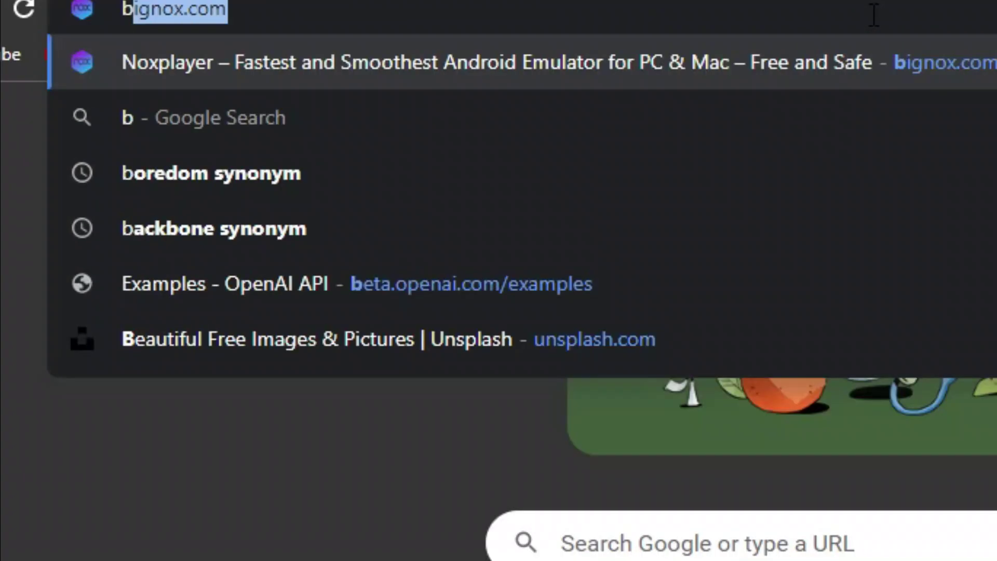
{"action": "type", "text": "x.com"}
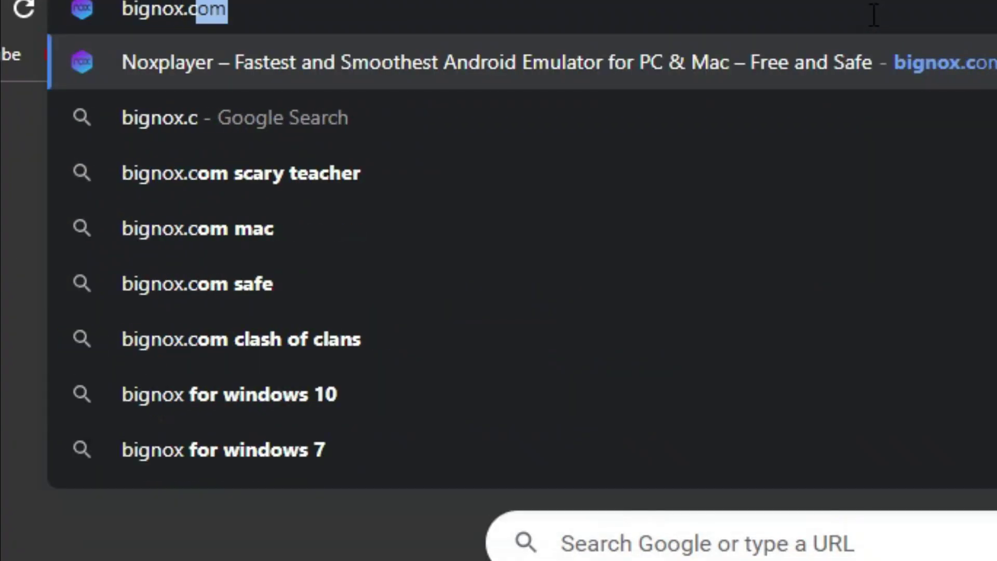
{"action": "key", "text": "Return"}
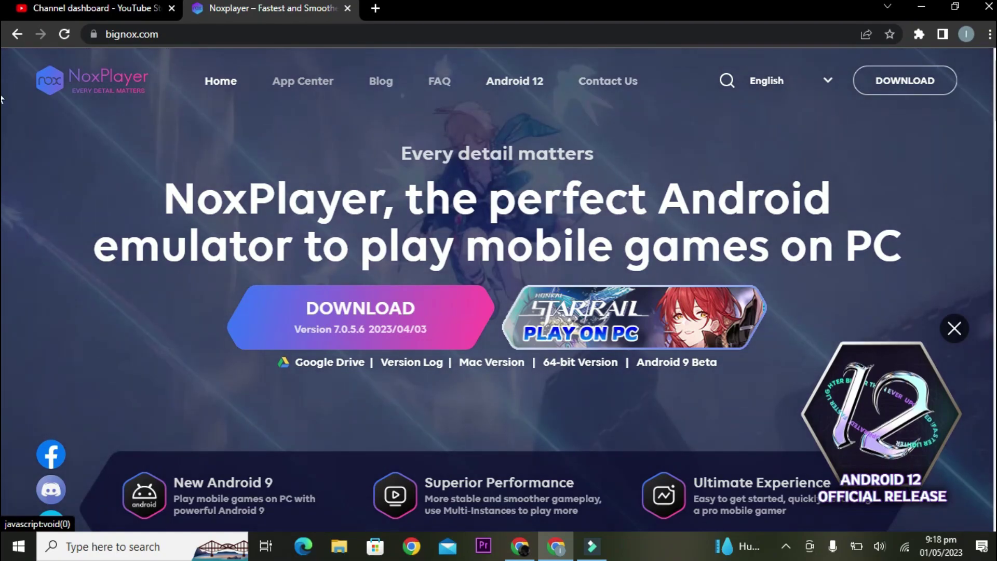
{"action": "scroll", "coordinate": [2, 158], "scroll_direction": "down", "scroll_amount": 7}
{"action": "scroll", "coordinate": [2, 158], "scroll_direction": "up", "scroll_amount": 7}
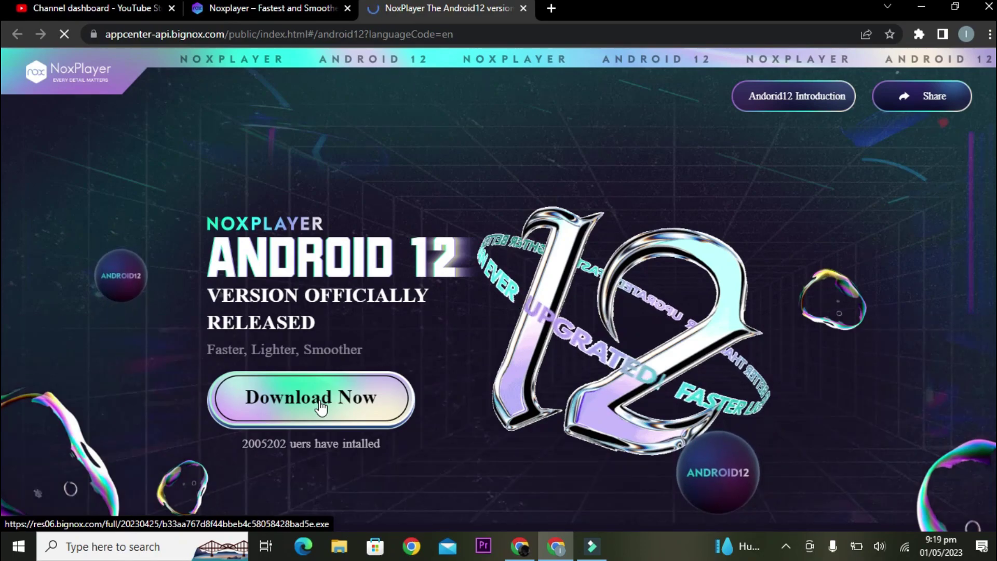
{"action": "left_click", "coordinate": [321, 408]}
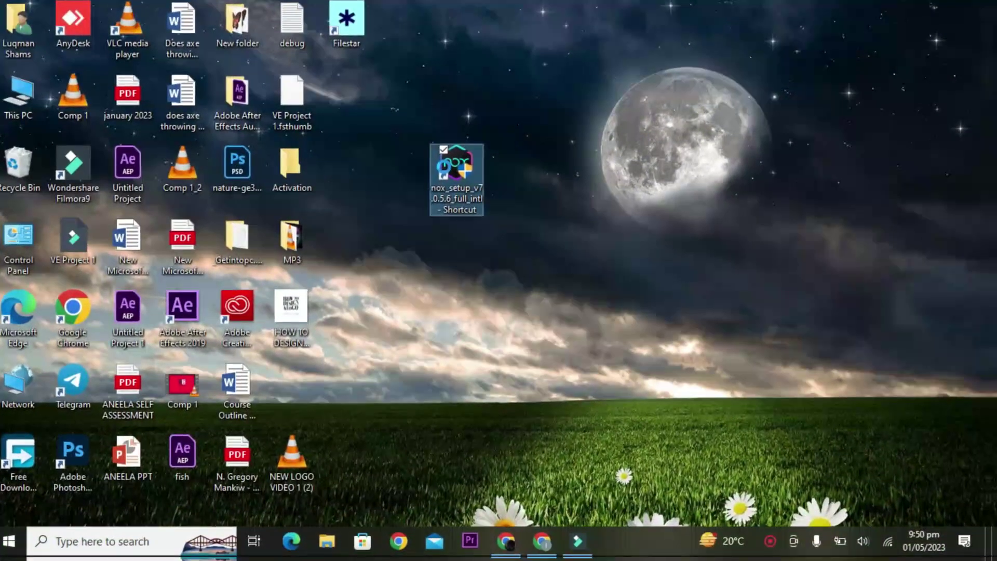
Step: Run the nox_setup_v7.0.5.6_full_intl shortcut from the desktop via its right-click Open
{"action": "right_click", "coordinate": [445, 165]}
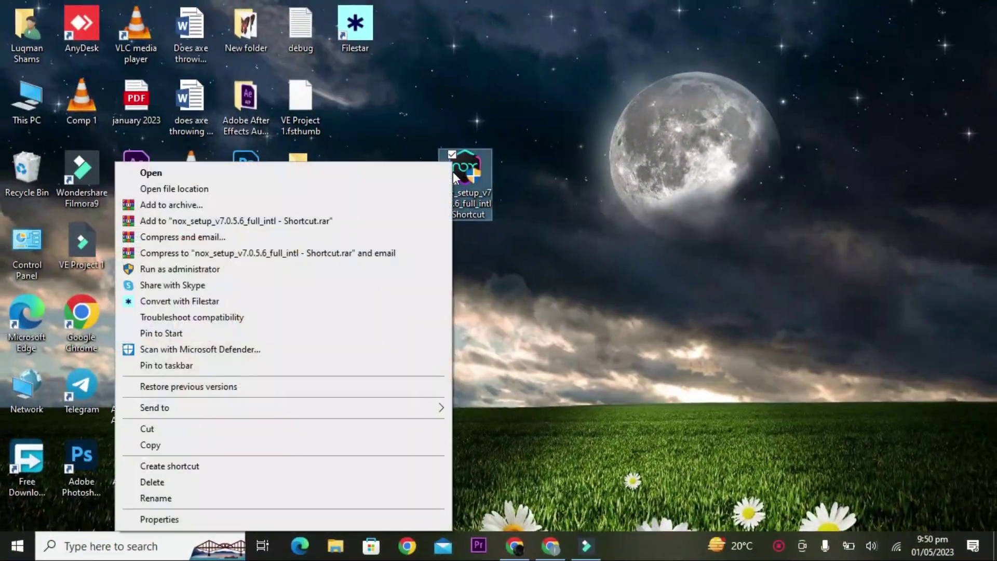
{"action": "left_click", "coordinate": [318, 175]}
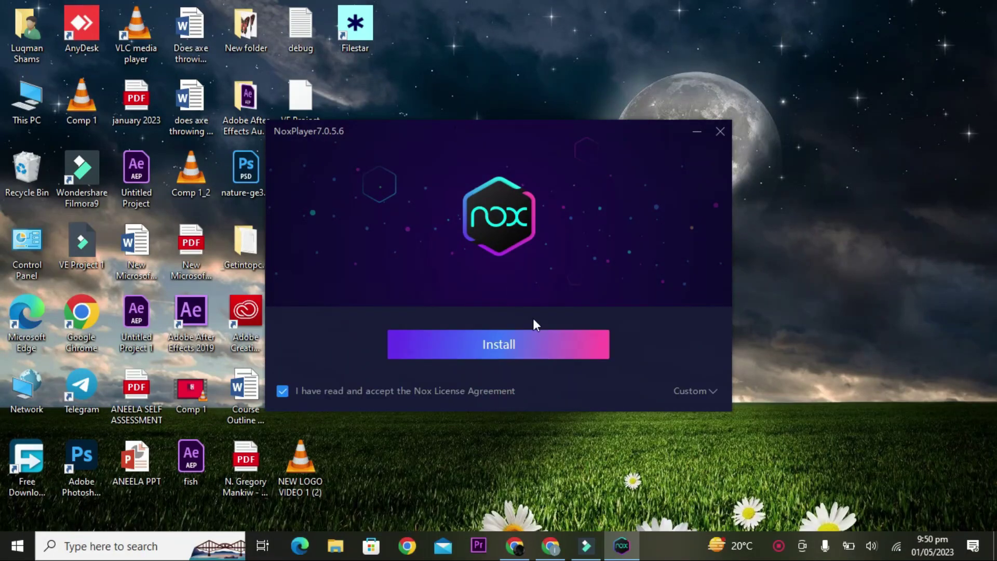
Step: Install NoxPlayer 7.0.5.6 and start it once setup finishes
{"action": "left_click", "coordinate": [474, 355]}
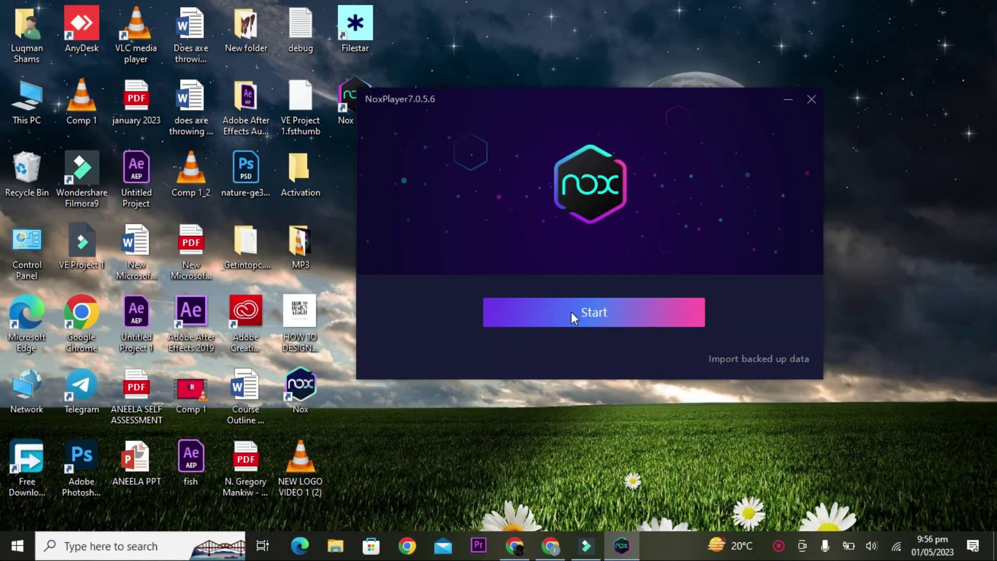
{"action": "left_click", "coordinate": [571, 312]}
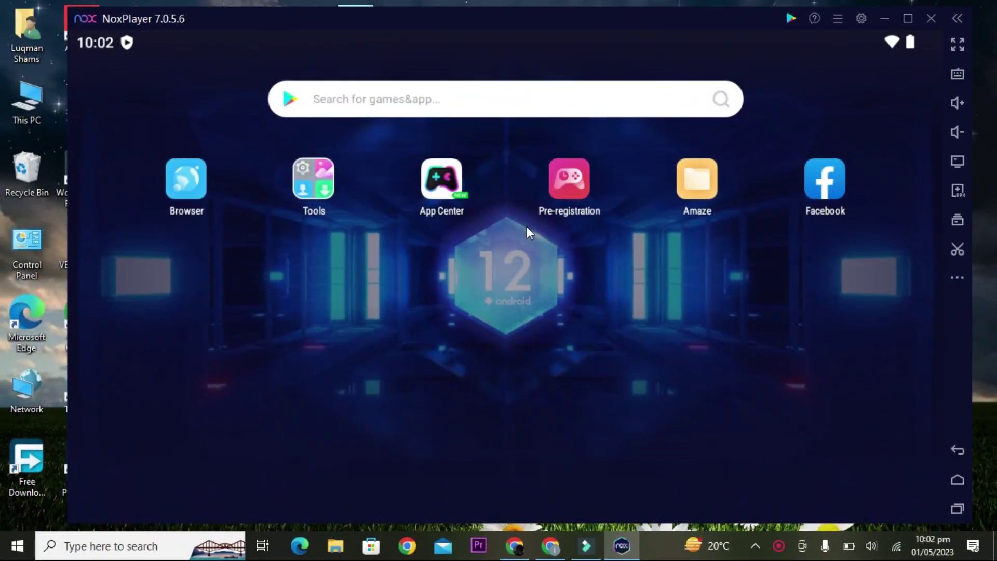
Step: Check Settings > About phone shows Android version 12, then return to the home screen
{"action": "left_click", "coordinate": [319, 187]}
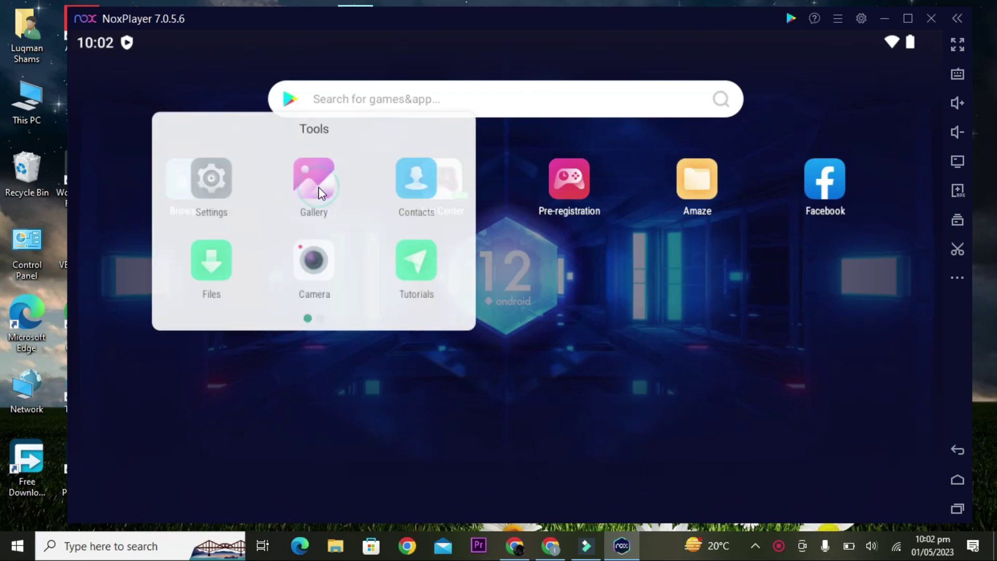
{"action": "left_click", "coordinate": [210, 179]}
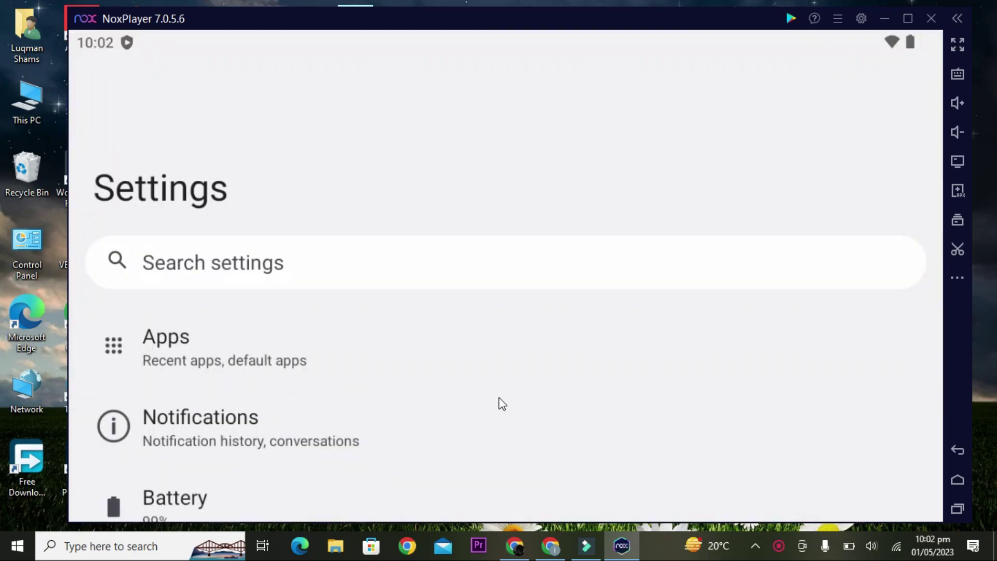
{"action": "left_click_drag", "start_coordinate": [499, 397], "coordinate": [525, 64]}
{"action": "scroll", "coordinate": [425, 322], "scroll_direction": "down", "scroll_amount": 1}
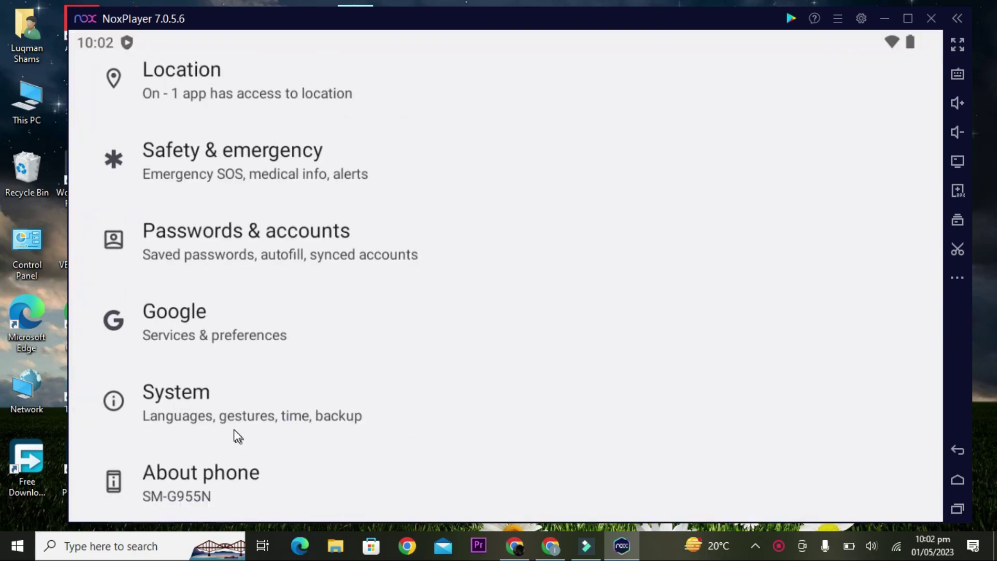
{"action": "left_click", "coordinate": [224, 480]}
{"action": "left_click_drag", "start_coordinate": [205, 414], "coordinate": [213, 203]}
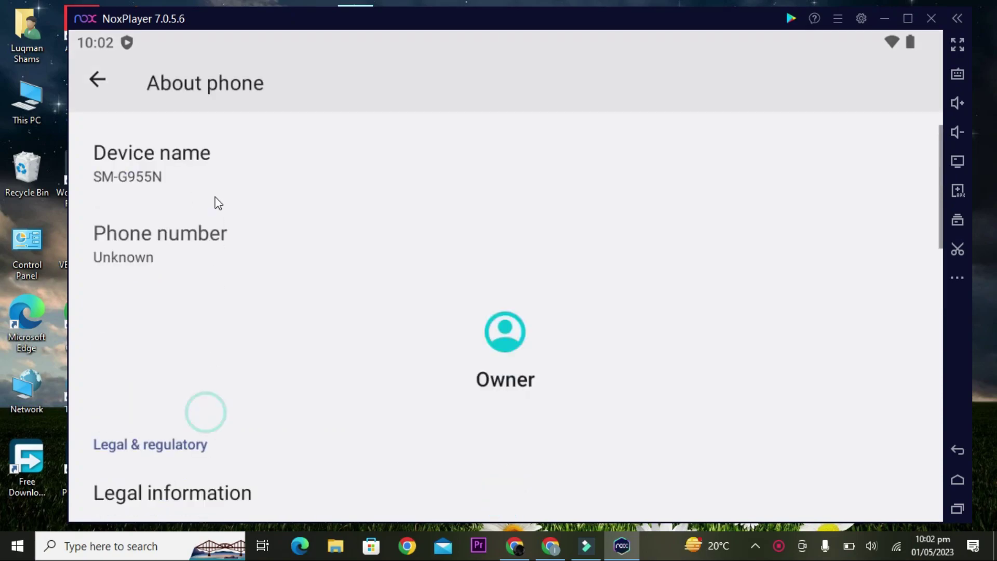
{"action": "left_click_drag", "start_coordinate": [242, 410], "coordinate": [263, 174]}
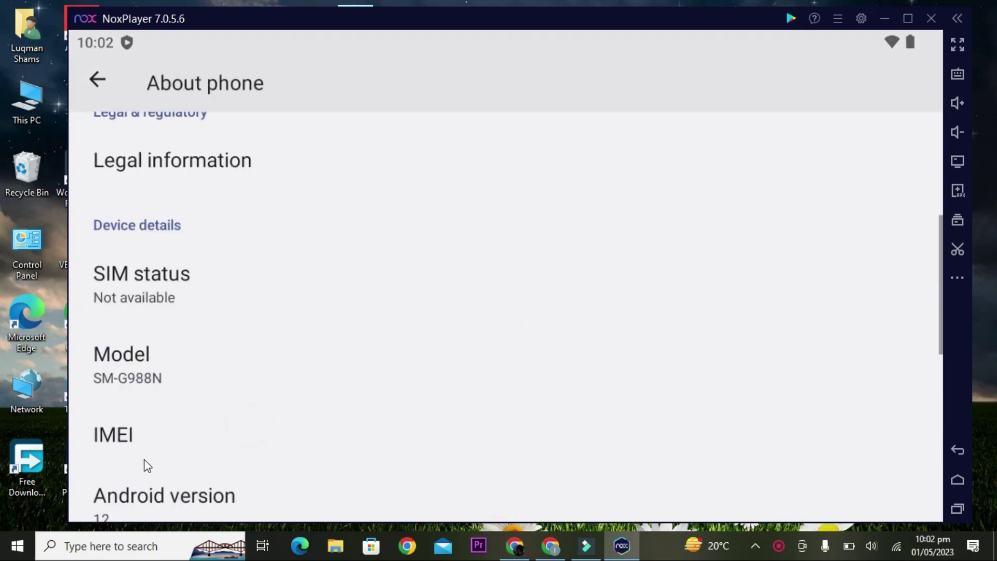
{"action": "left_click_drag", "start_coordinate": [146, 473], "coordinate": [167, 347]}
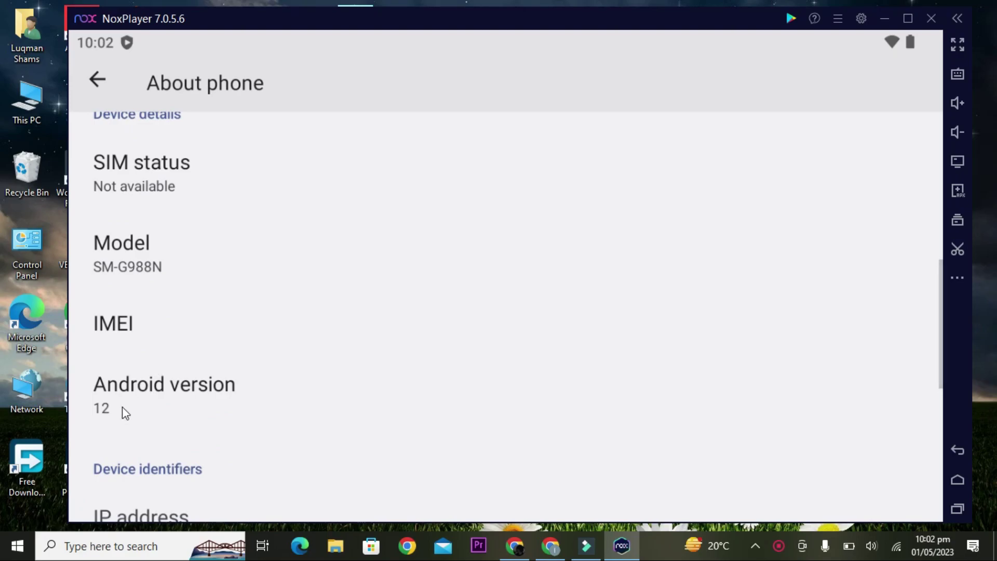
{"action": "left_click", "coordinate": [951, 489]}
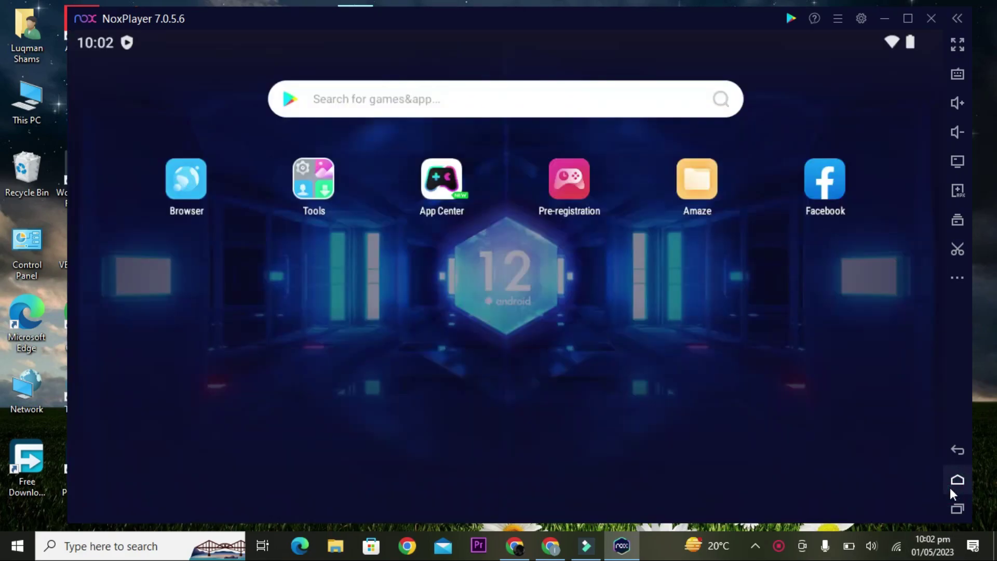
Step: Launch Play Store from the Tools folder's second page and browse the For you page
{"action": "left_click", "coordinate": [316, 195]}
{"action": "left_click_drag", "start_coordinate": [392, 223], "coordinate": [232, 183]}
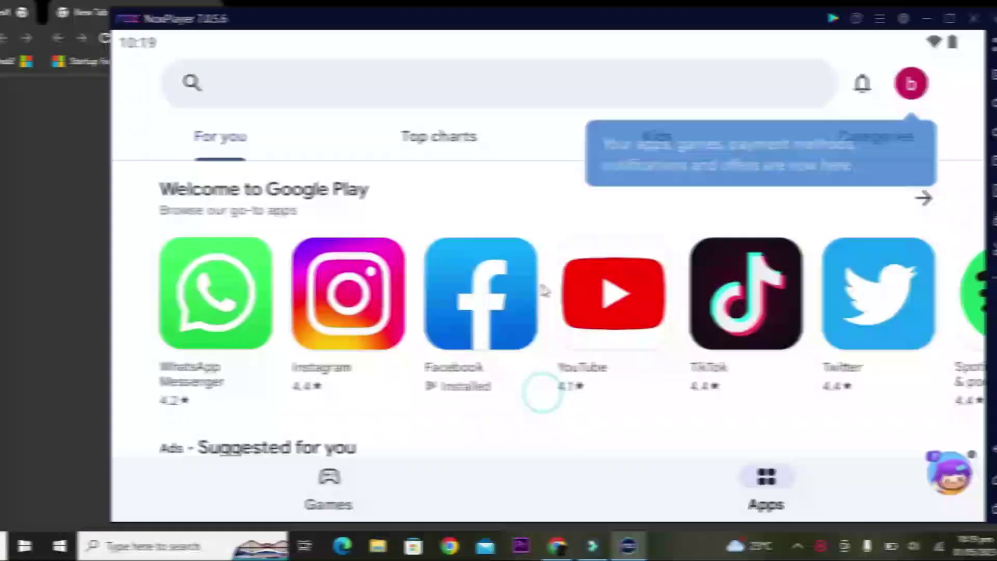
{"action": "scroll", "coordinate": [500, 227], "scroll_direction": "down", "scroll_amount": 1}
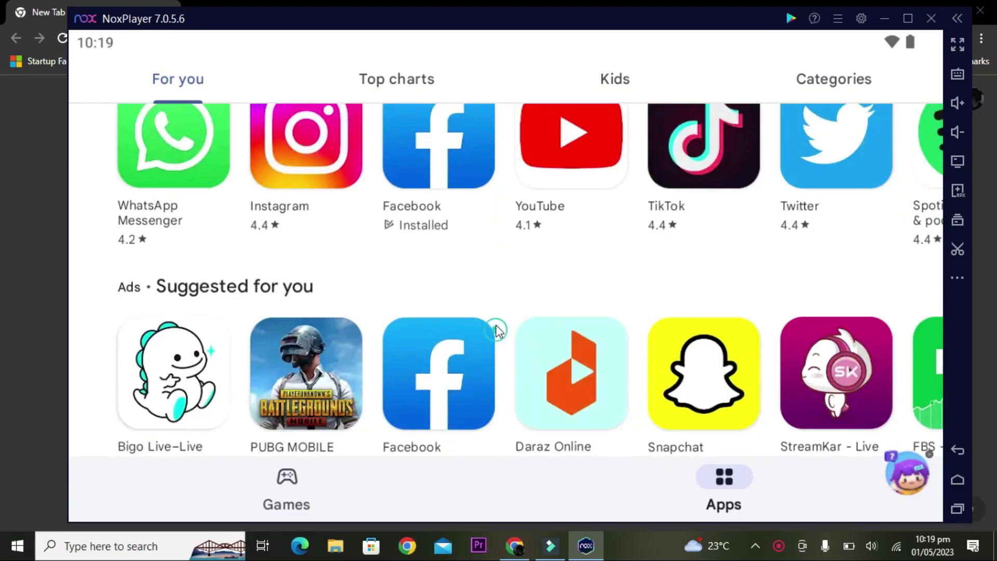
{"action": "left_click_drag", "start_coordinate": [496, 330], "coordinate": [492, 196]}
{"action": "scroll", "coordinate": [497, 160], "scroll_direction": "down", "scroll_amount": 2}
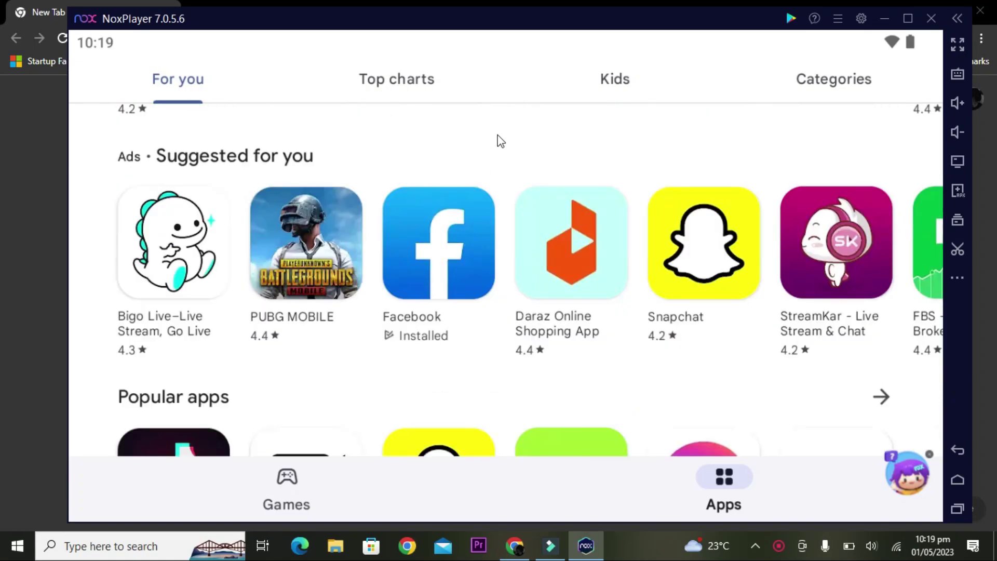
{"action": "scroll", "coordinate": [571, 434], "scroll_direction": "up", "scroll_amount": 5}
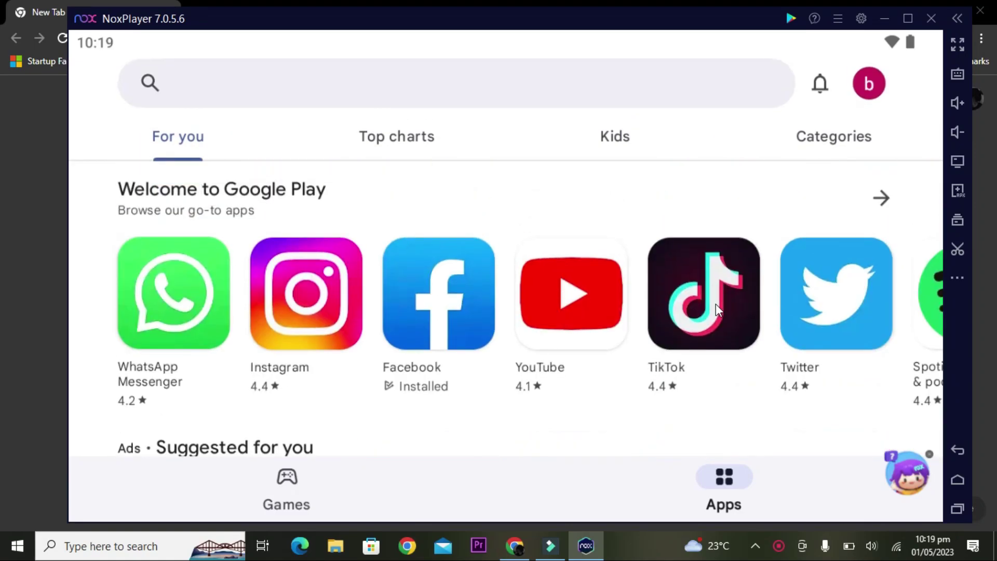
{"action": "left_click_drag", "start_coordinate": [715, 304], "coordinate": [552, 288]}
{"action": "left_click_drag", "start_coordinate": [463, 311], "coordinate": [601, 156]}
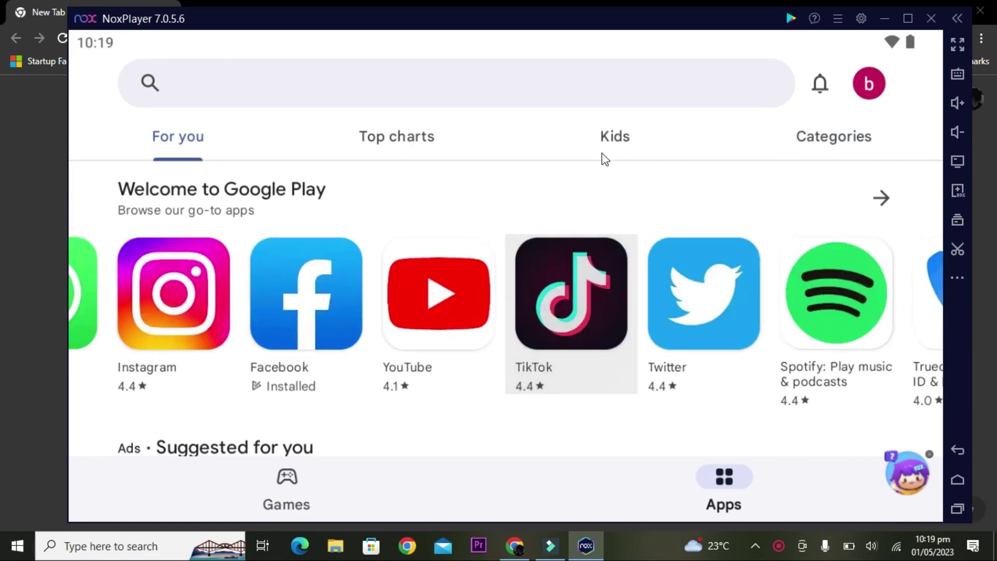
Step: Search the Play Store for '8 ball' and install 8 Ball Pool
{"action": "left_click", "coordinate": [596, 100]}
{"action": "type", "text": "8"}
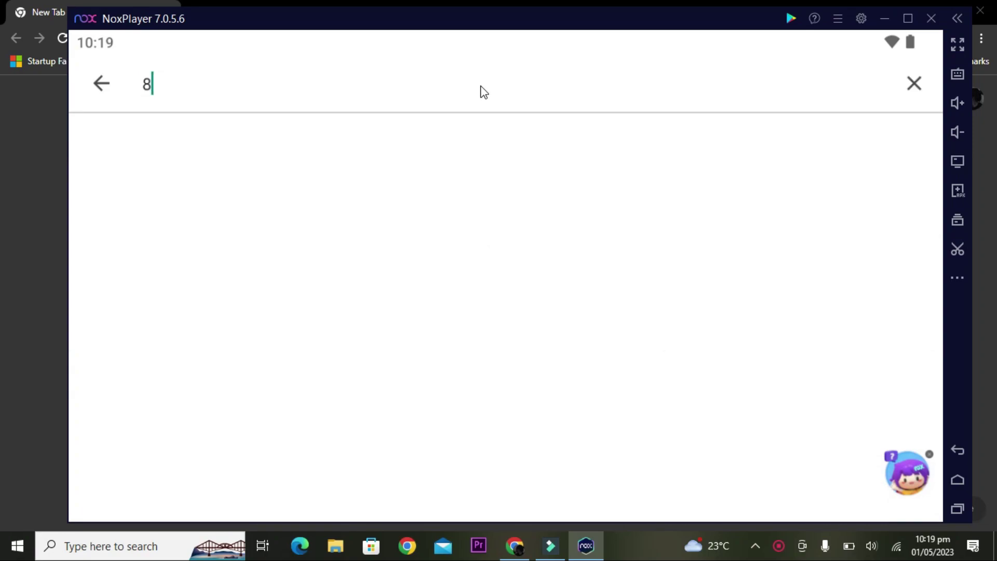
{"action": "type", "text": " ball pool"}
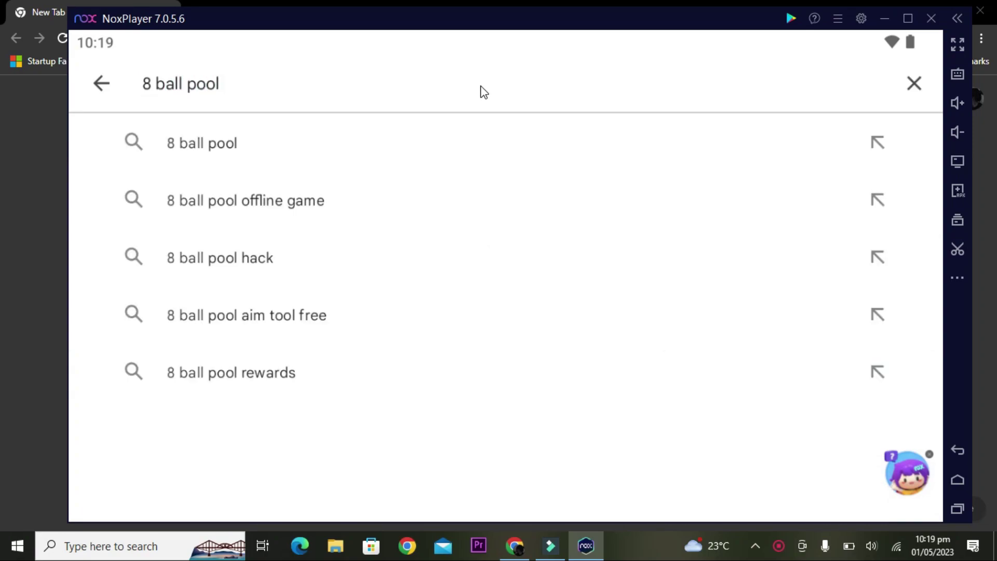
{"action": "key", "text": "Return"}
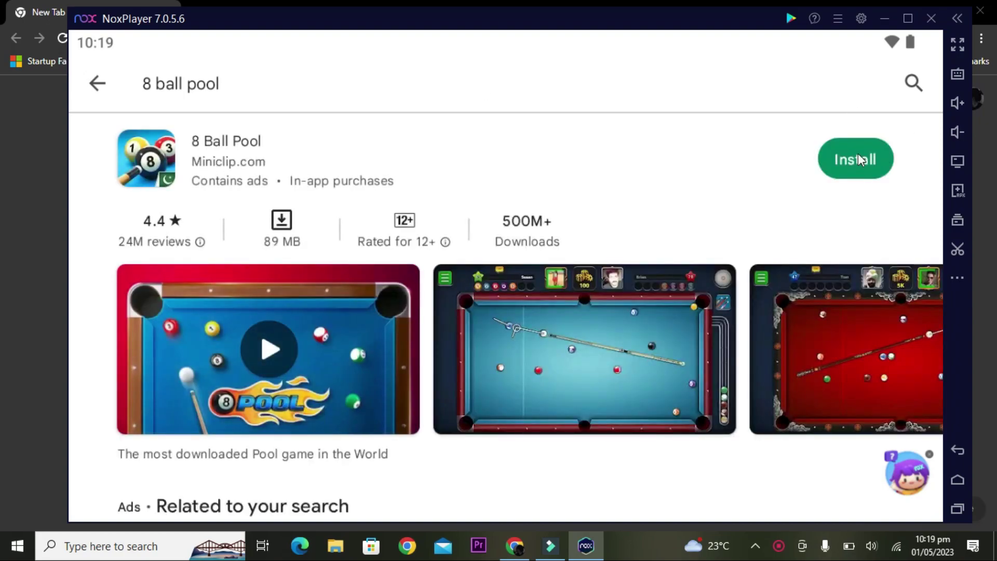
{"action": "left_click", "coordinate": [858, 154]}
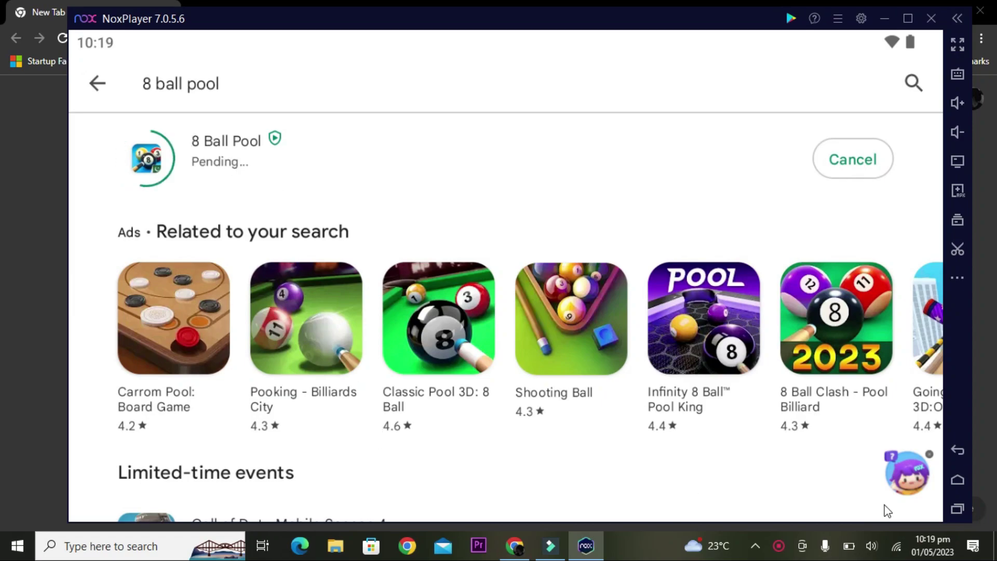
Step: Return to the Android home screen and minimise NoxPlayer and Chrome to show the desktop
{"action": "left_click", "coordinate": [959, 488]}
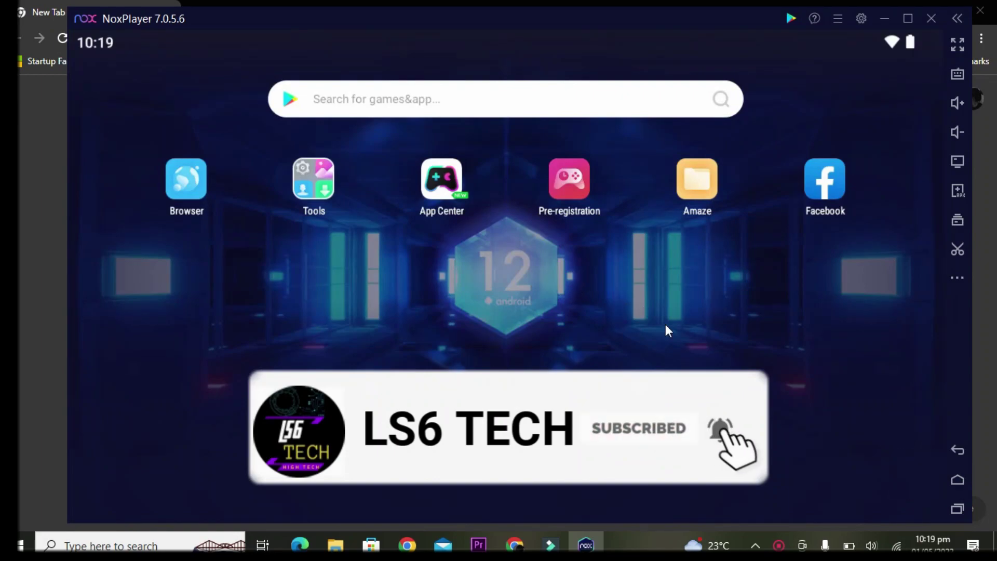
{"action": "left_click", "coordinate": [893, 16]}
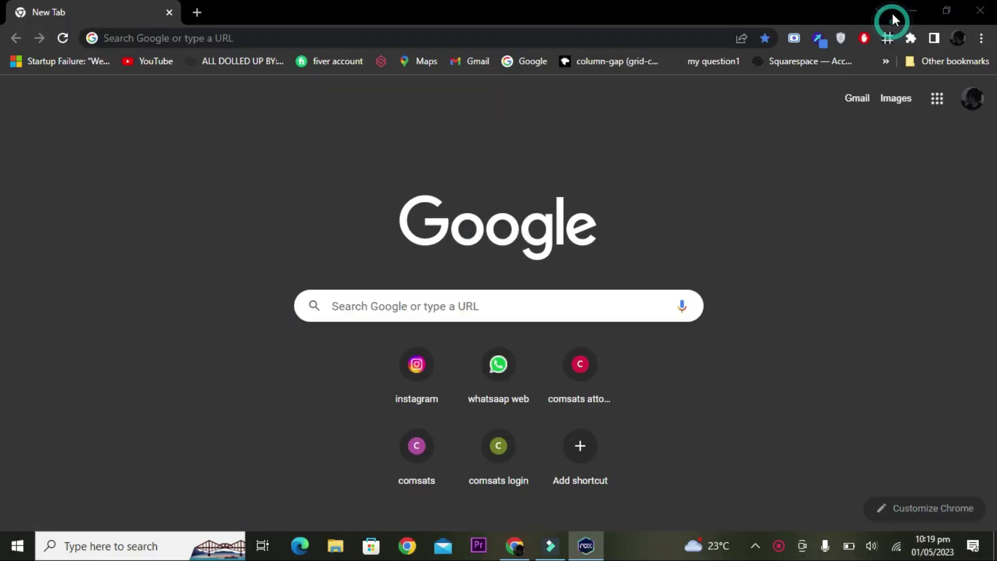
{"action": "left_click", "coordinate": [915, 6]}
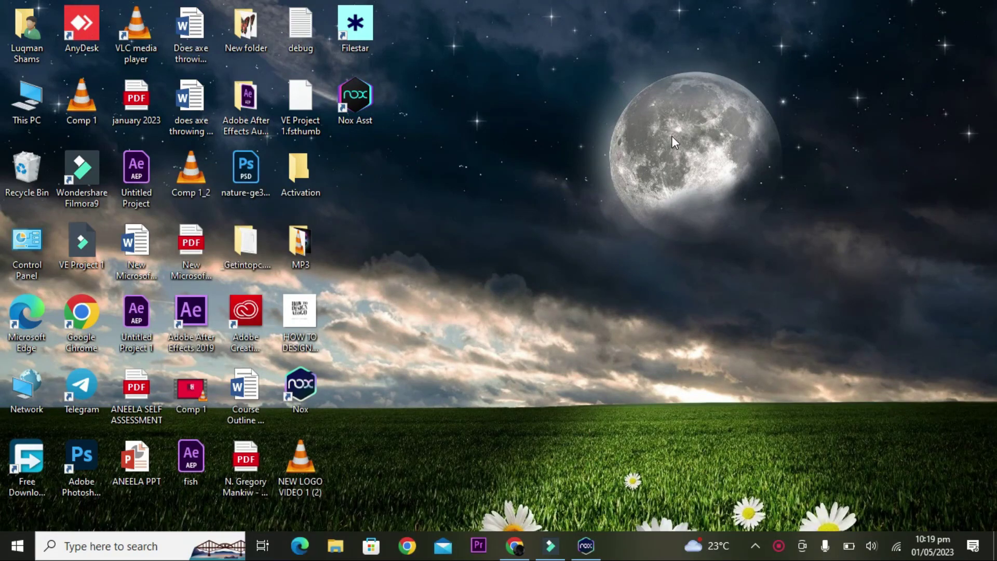